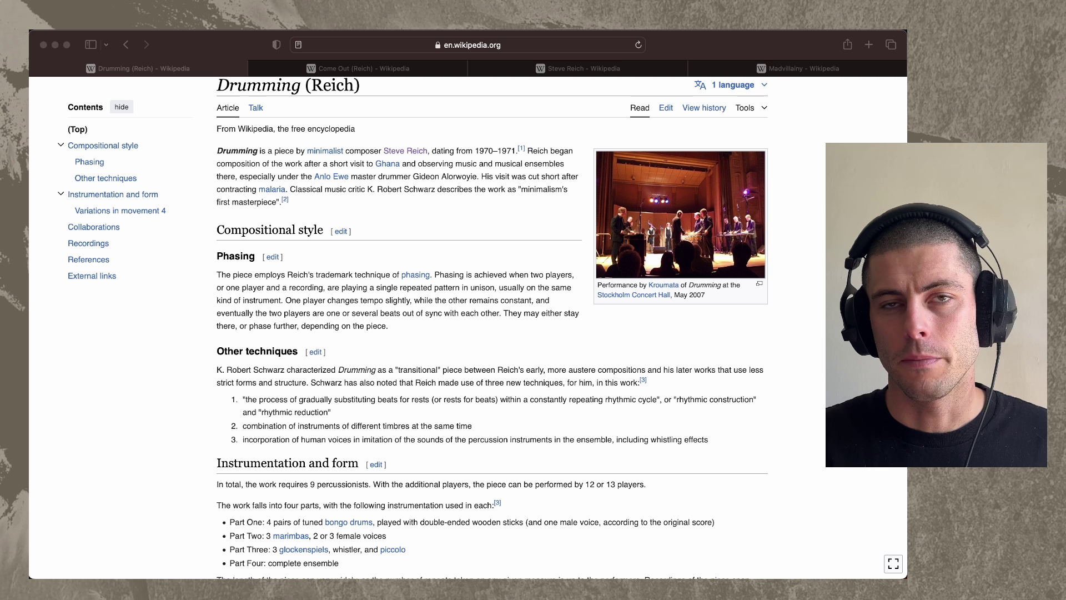
Step: Switch to the Come Out (Reich) Wikipedia article and read its introduction and Analysis section
{"action": "left_click", "coordinate": [401, 75]}
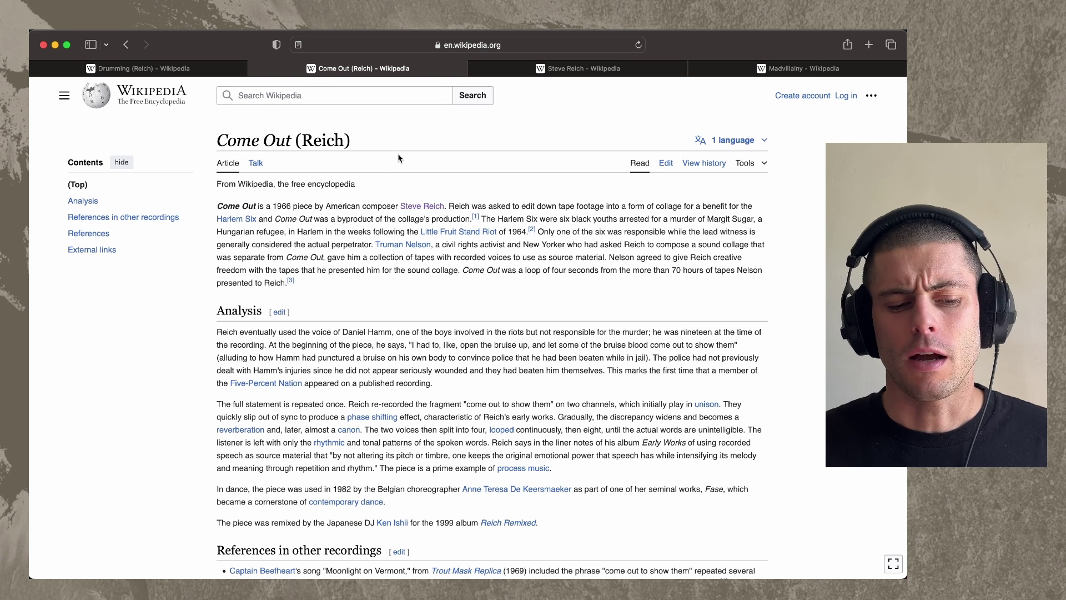
{"action": "left_click_drag", "start_coordinate": [367, 145], "coordinate": [195, 145]}
{"action": "left_click", "coordinate": [221, 145]}
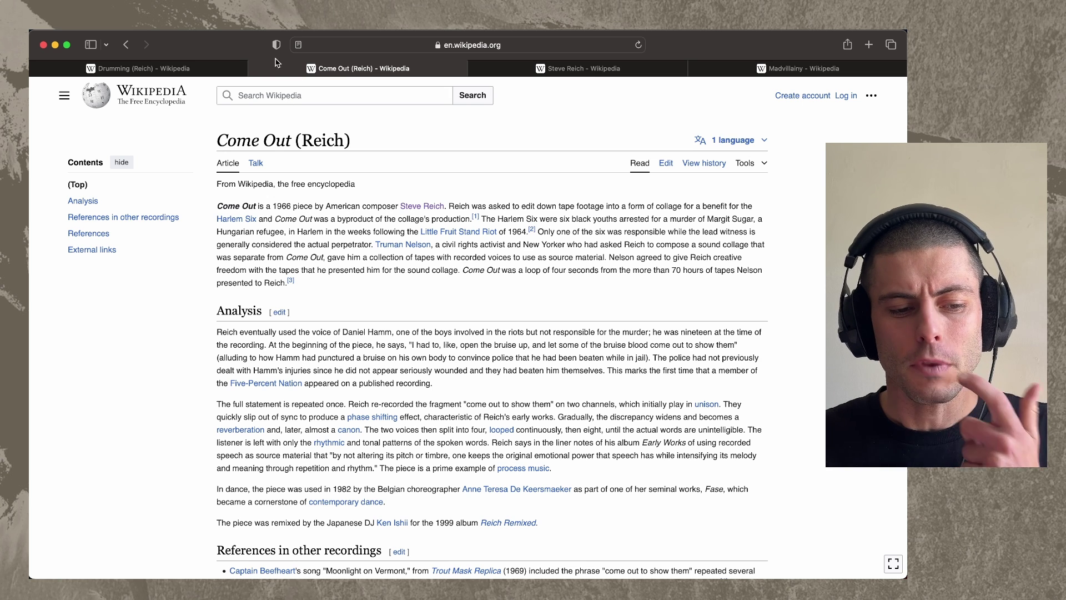
Step: Return to the Drumming (Reich) article, scrolled back to the top of the page
{"action": "left_click", "coordinate": [184, 71]}
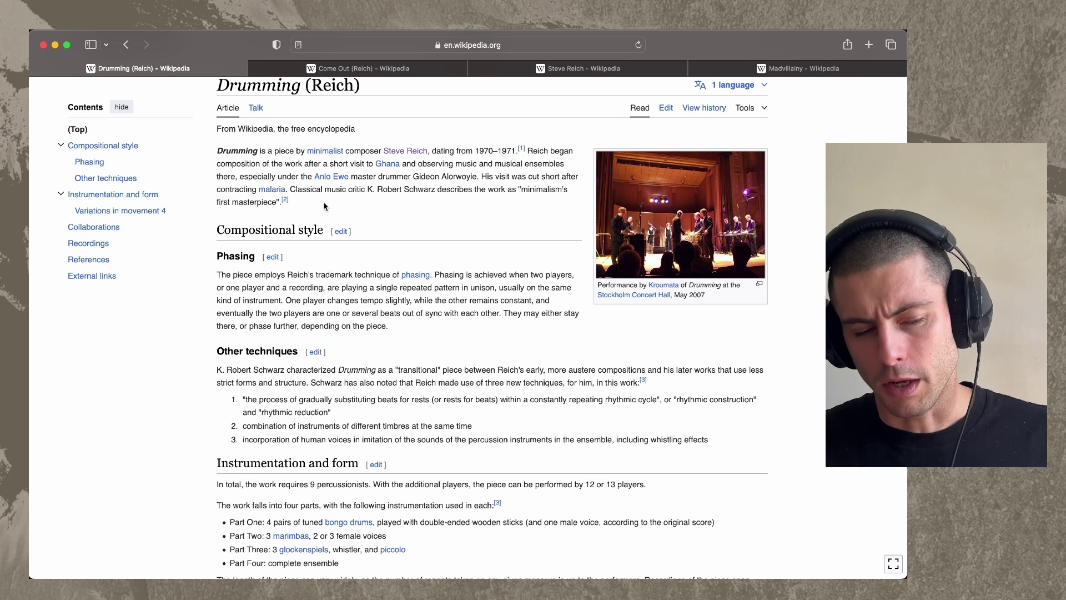
{"action": "scroll", "coordinate": [332, 202], "scroll_direction": "up", "scroll_amount": 2}
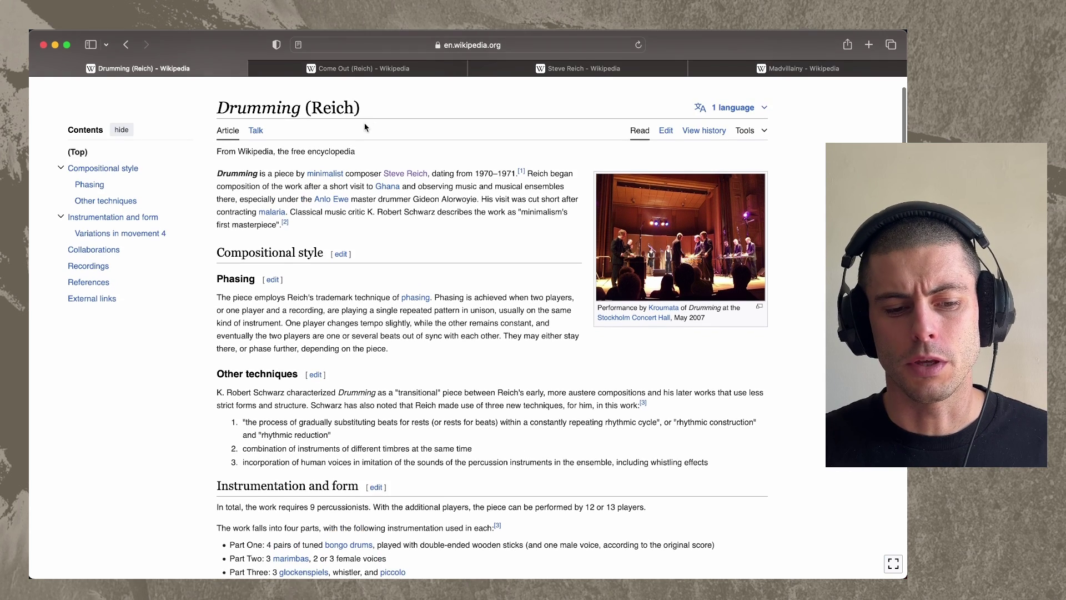
{"action": "left_click_drag", "start_coordinate": [361, 139], "coordinate": [274, 113]}
{"action": "left_click", "coordinate": [225, 139]}
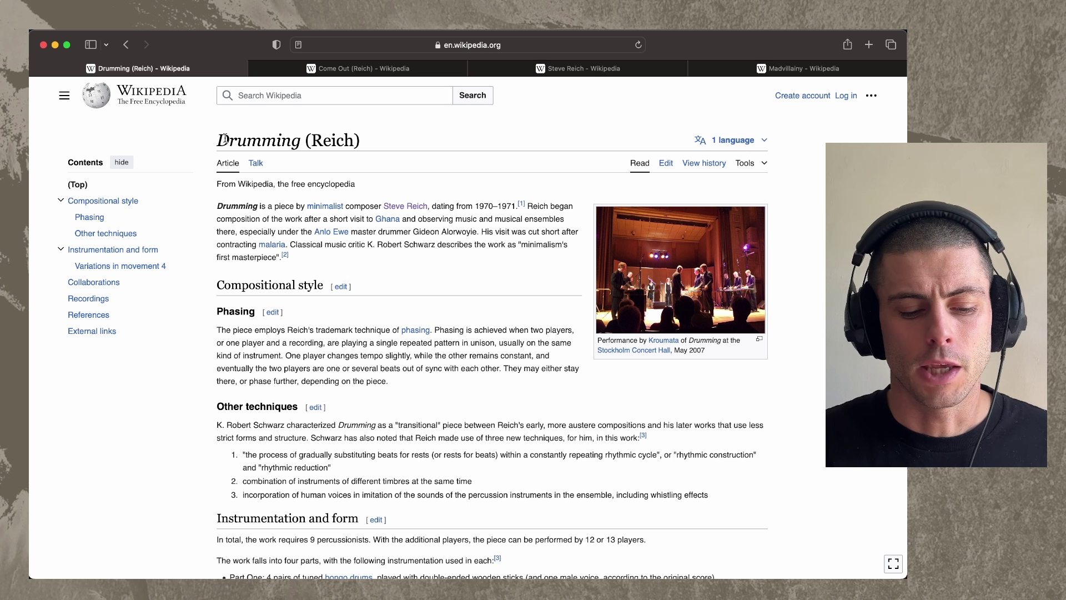
Step: Bring Ableton Live forward and show track 1's snare clip with its Snare Rim notes
{"action": "key", "text": "super+Tab"}
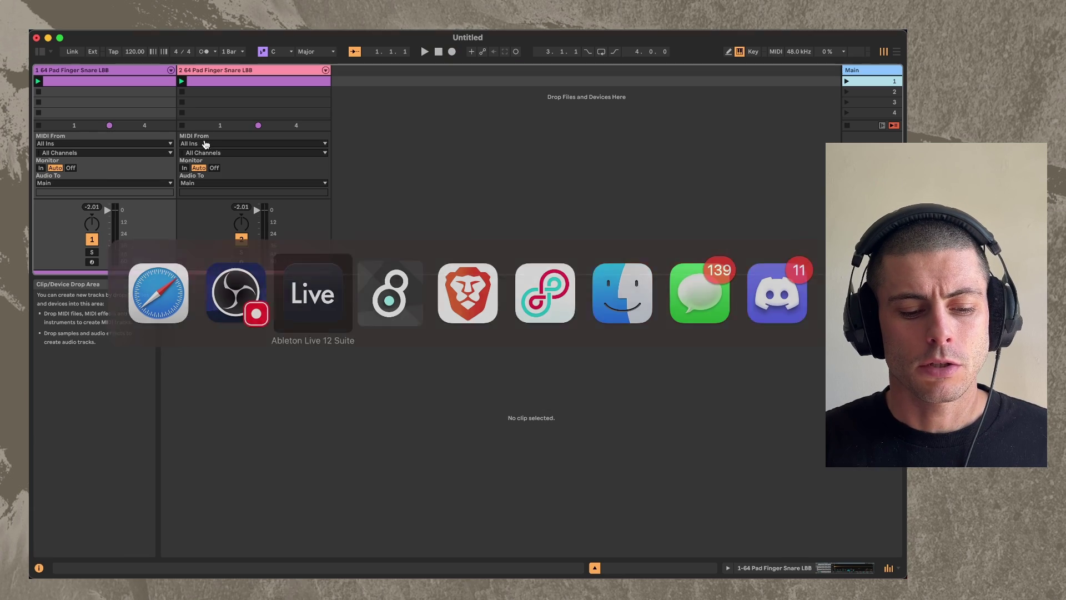
{"action": "left_click", "coordinate": [125, 83]}
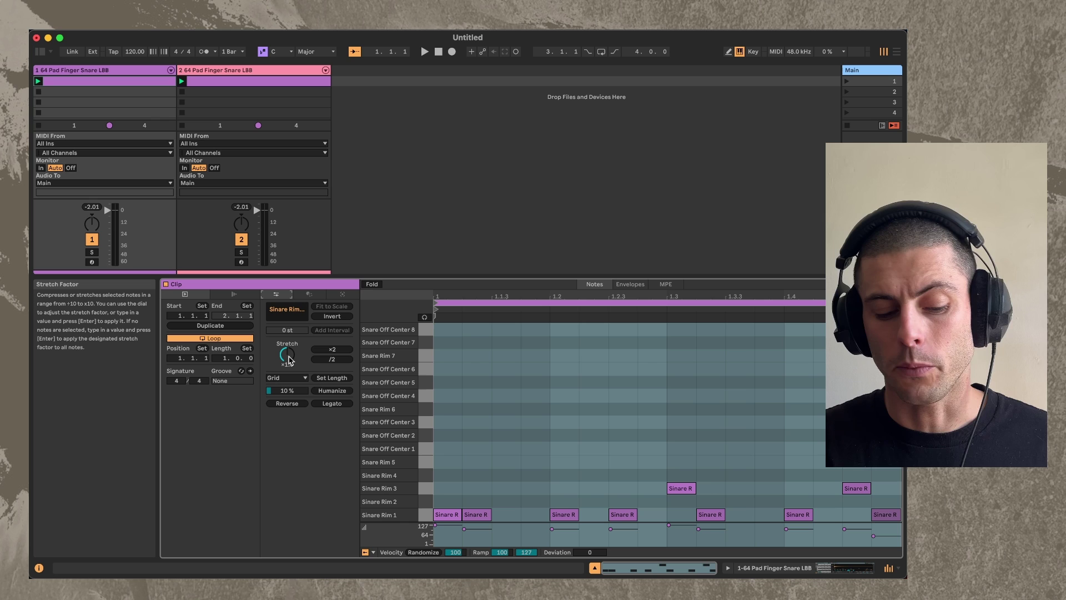
{"action": "left_click", "coordinate": [290, 360]}
{"action": "type", "text": "1.3"}
{"action": "key", "text": "Return"}
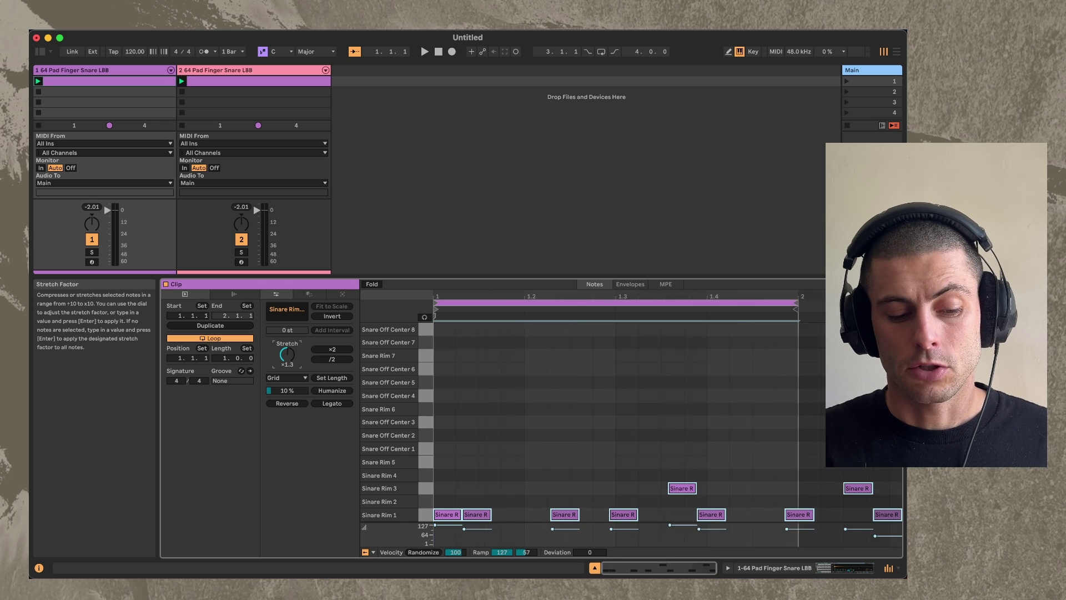
{"action": "key", "text": "Down"}
{"action": "key", "text": "Down"}
{"action": "key", "text": "Down"}
{"action": "key", "text": "Down"}
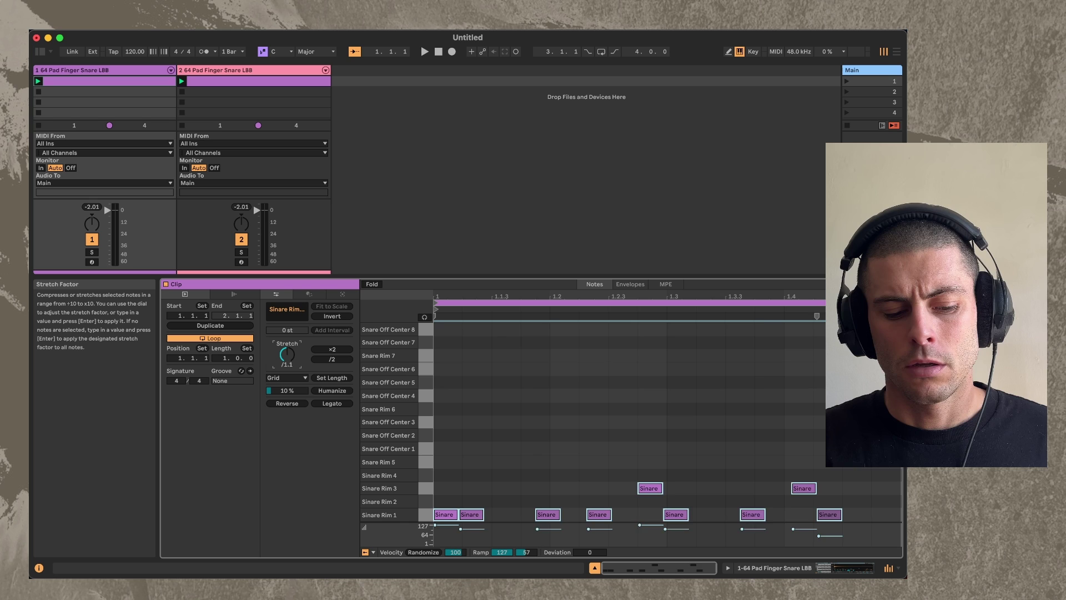
{"action": "key", "text": "Up"}
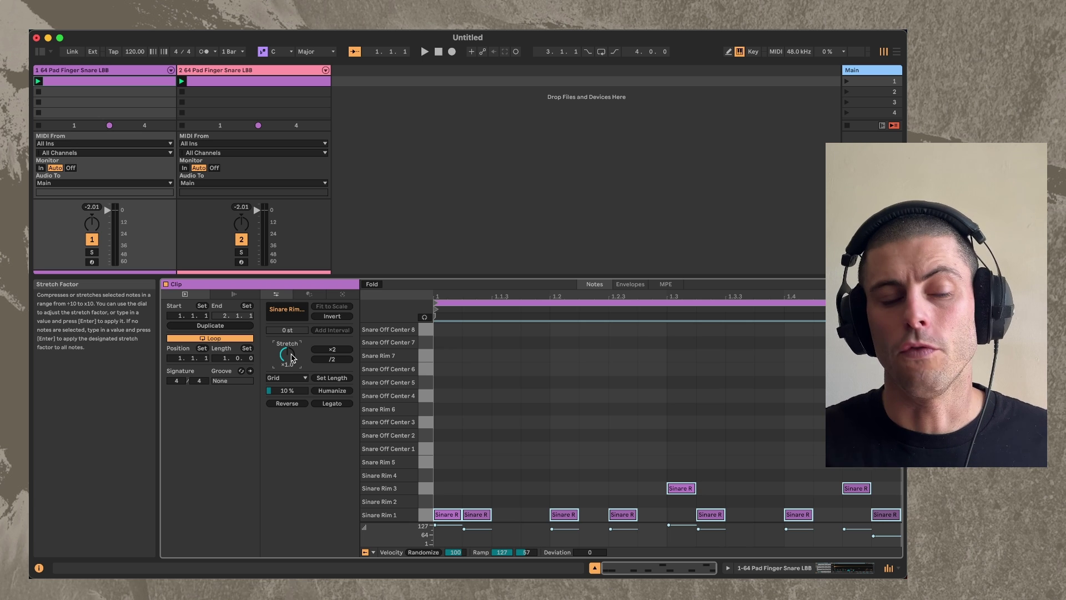
{"action": "key", "text": "Up"}
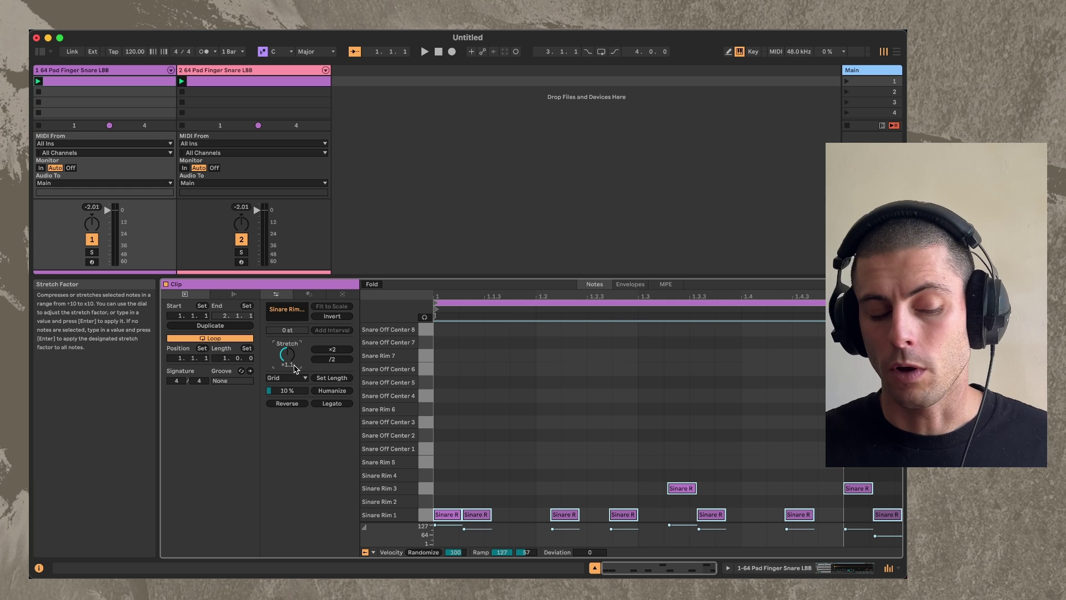
{"action": "key", "text": "Down"}
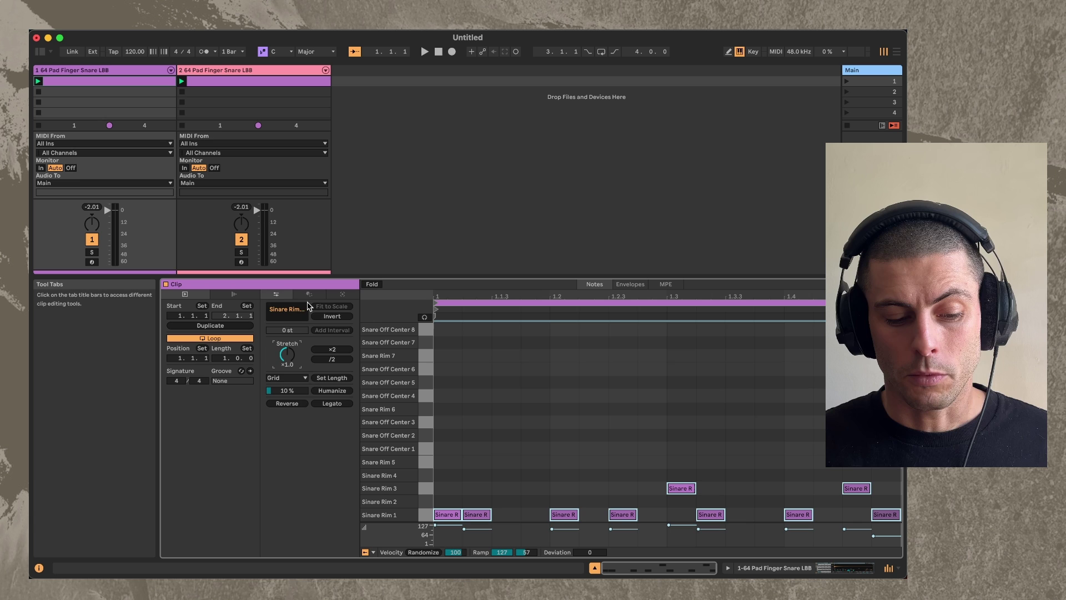
Step: Choose the Micro Stretch transform, nudge its amount, then reset it to 1.00000000
{"action": "left_click", "coordinate": [309, 297]}
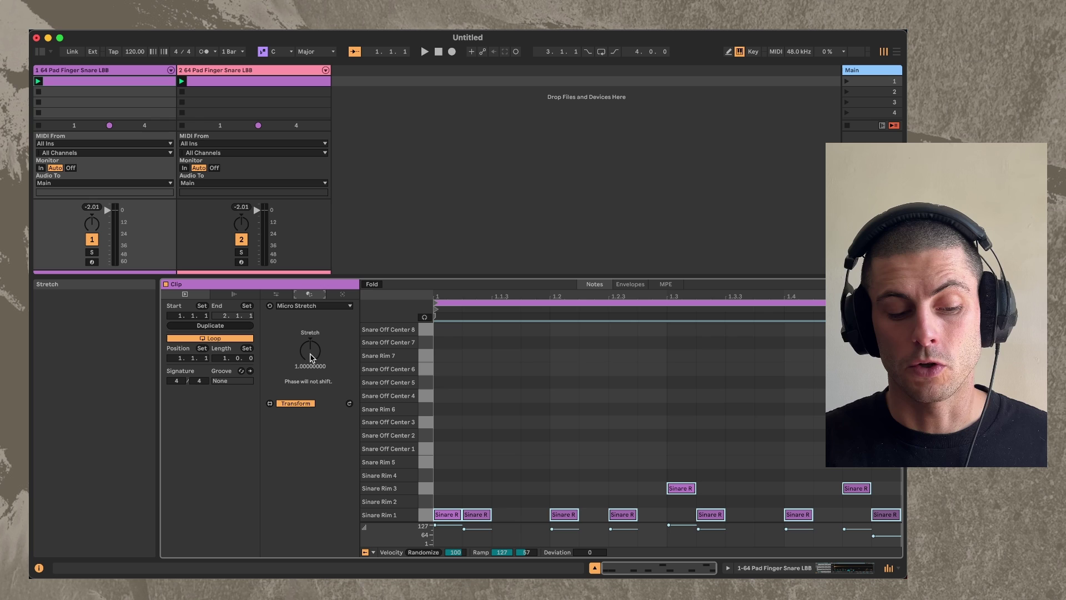
{"action": "left_click_drag", "start_coordinate": [311, 353], "coordinate": [312, 355]}
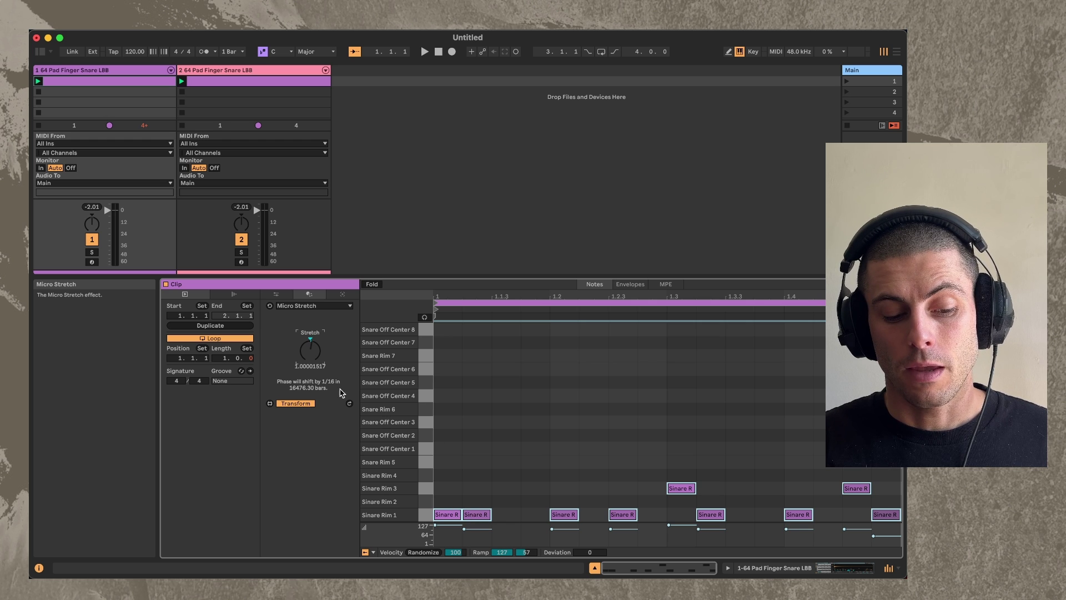
{"action": "double_click", "coordinate": [310, 340]}
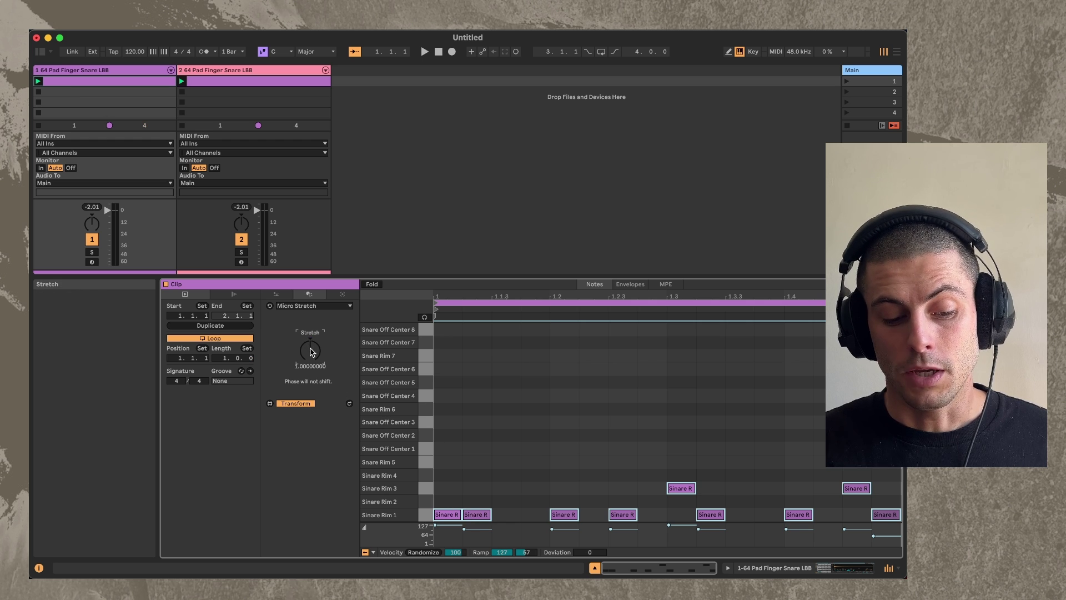
Step: Try stretch amounts up to 1.00082226, then reset the stretch back to 1.00000000
{"action": "left_click_drag", "start_coordinate": [312, 351], "coordinate": [312, 350]}
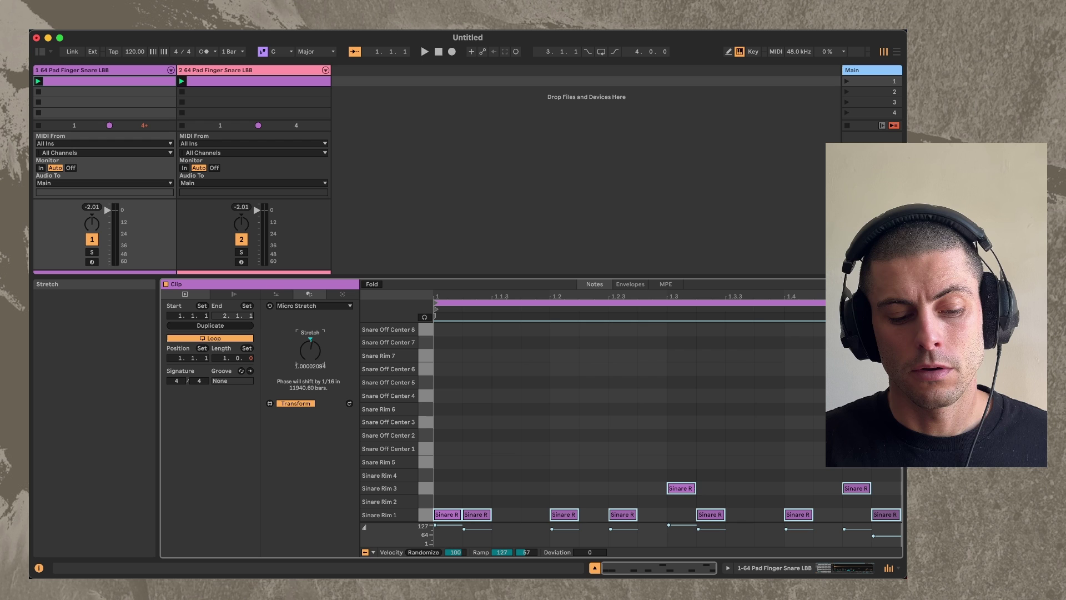
{"action": "left_click_drag", "start_coordinate": [310, 350], "coordinate": [311, 346]}
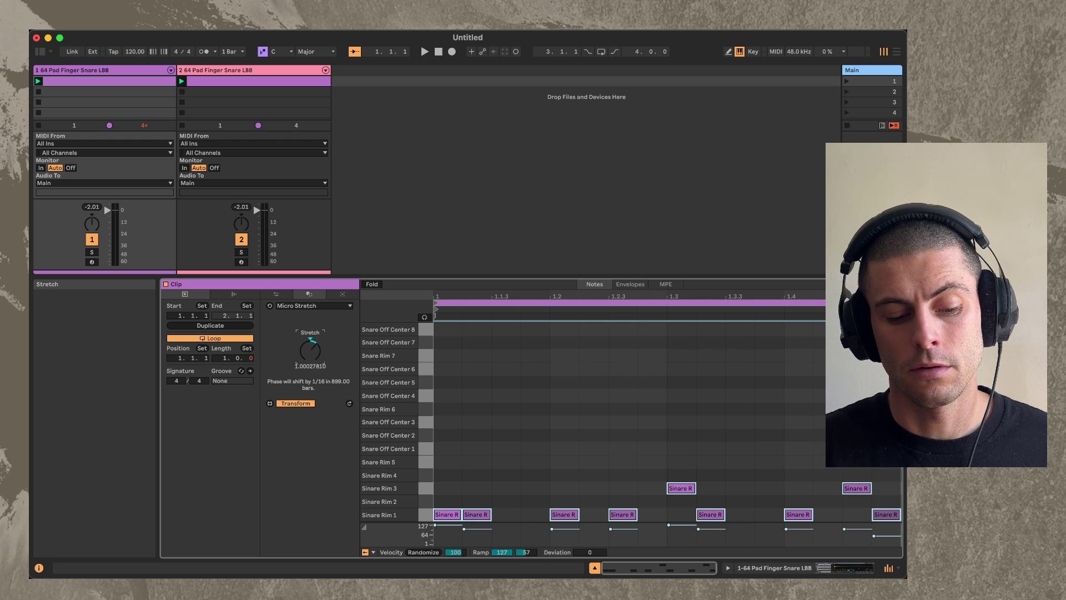
{"action": "left_click_drag", "start_coordinate": [310, 346], "coordinate": [311, 345]}
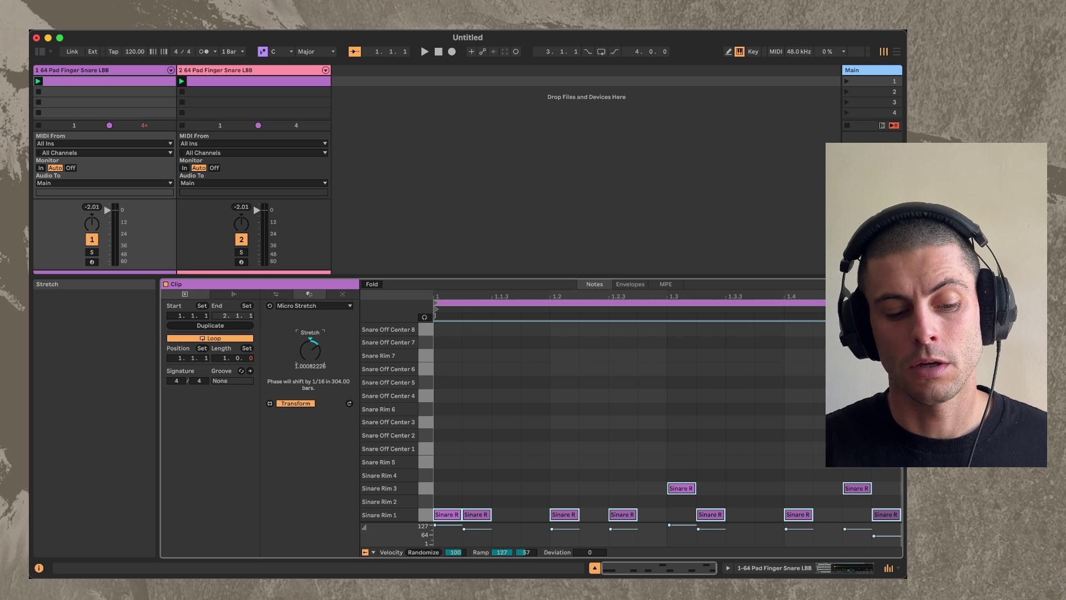
{"action": "left_click_drag", "start_coordinate": [310, 346], "coordinate": [310, 344]}
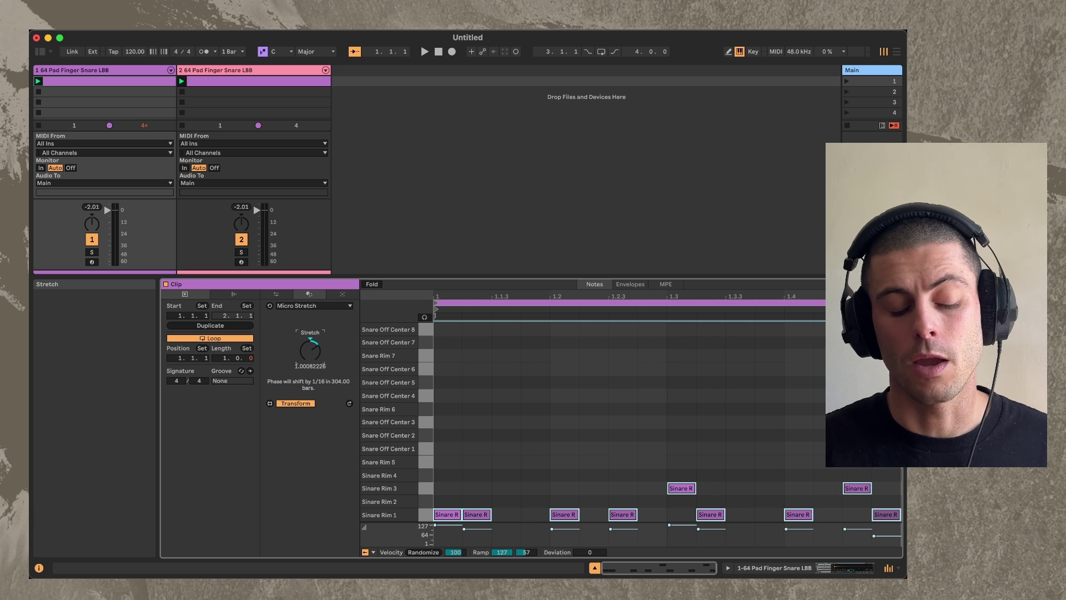
{"action": "double_click", "coordinate": [311, 344]}
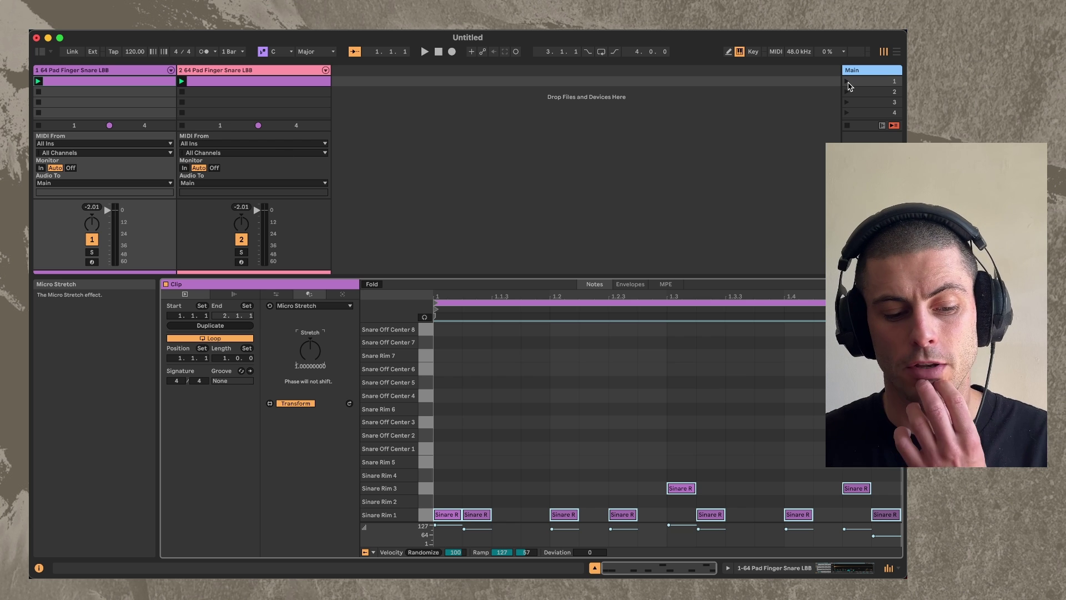
Step: Launch Scene 1 and raise Micro Stretch to 1.00082226, a 1/16 shift every 304.00 bars
{"action": "left_click", "coordinate": [847, 82]}
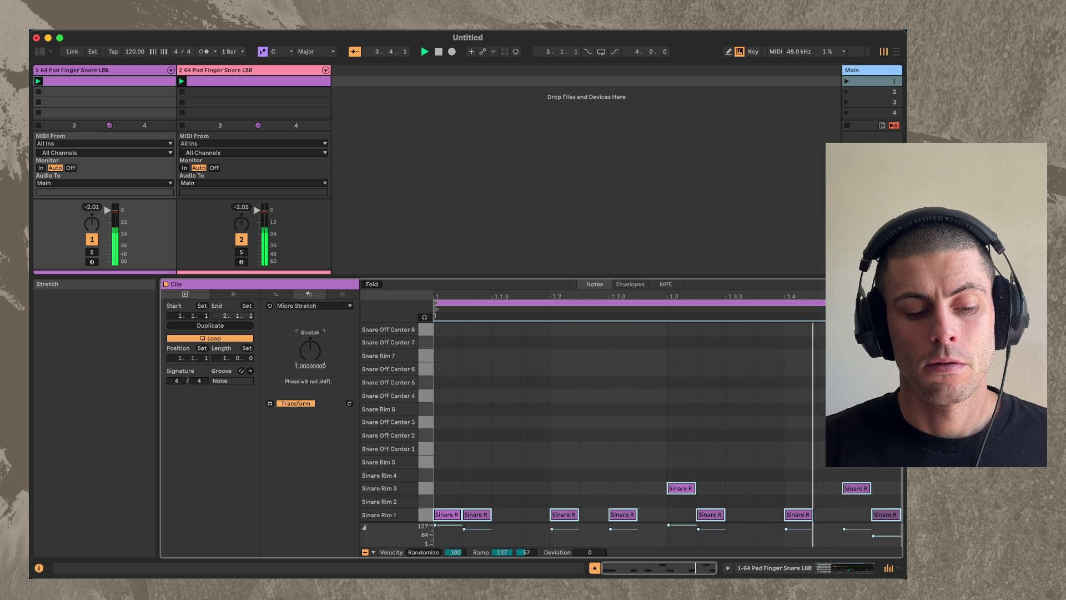
{"action": "scroll", "coordinate": [310, 350], "scroll_direction": "up", "scroll_amount": 1}
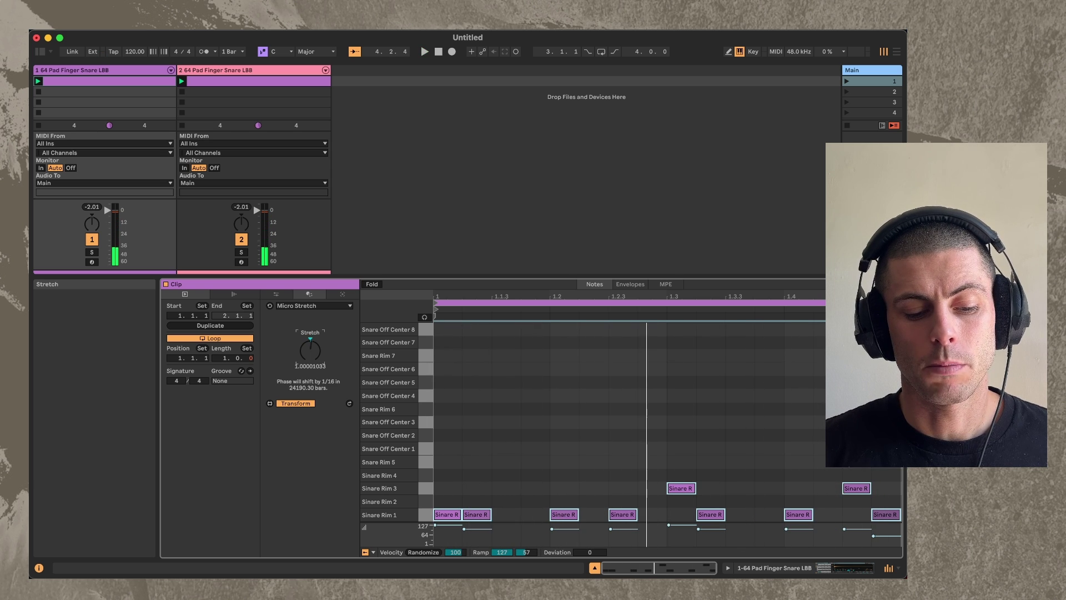
{"action": "scroll", "coordinate": [309, 350], "scroll_direction": "up", "scroll_amount": 2}
{"action": "scroll", "coordinate": [310, 350], "scroll_direction": "up", "scroll_amount": 3}
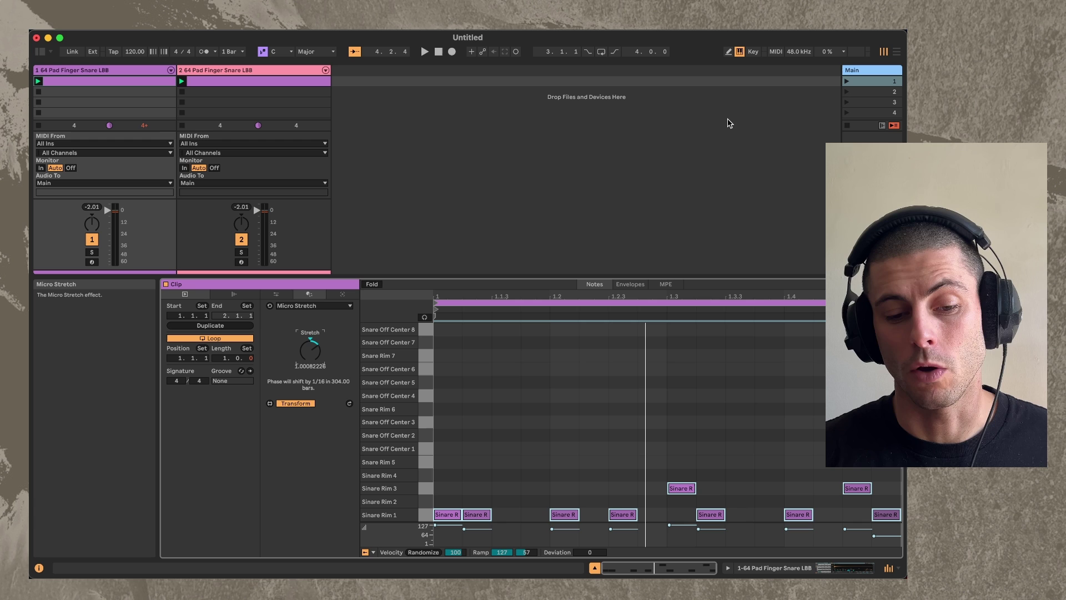
Step: Relaunch Scene 1 from the start and show track 1's snare clip in Clip View
{"action": "left_click", "coordinate": [847, 83]}
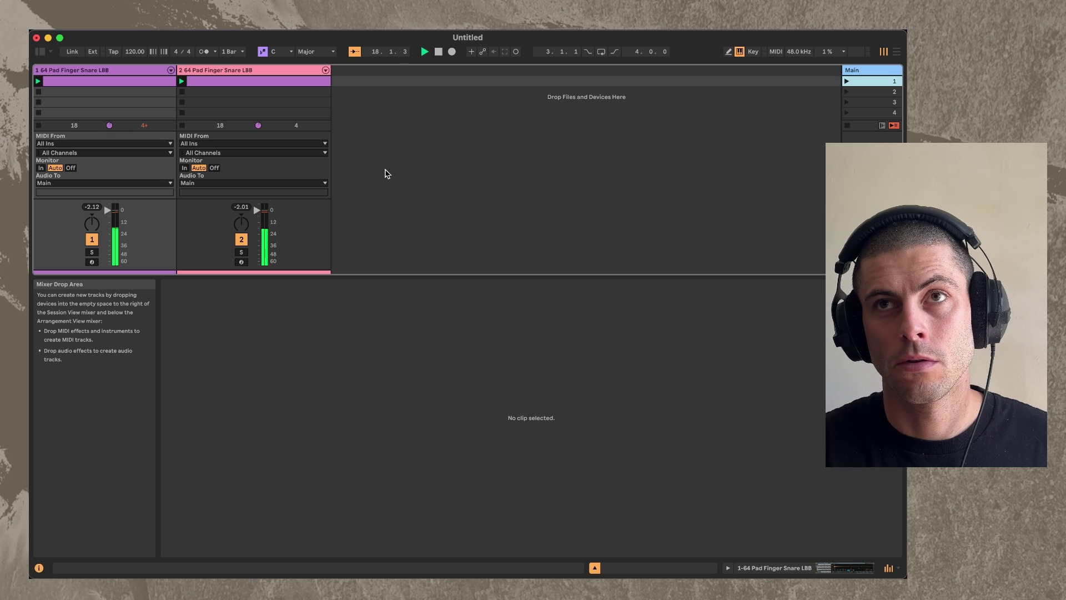
{"action": "left_click", "coordinate": [139, 84]}
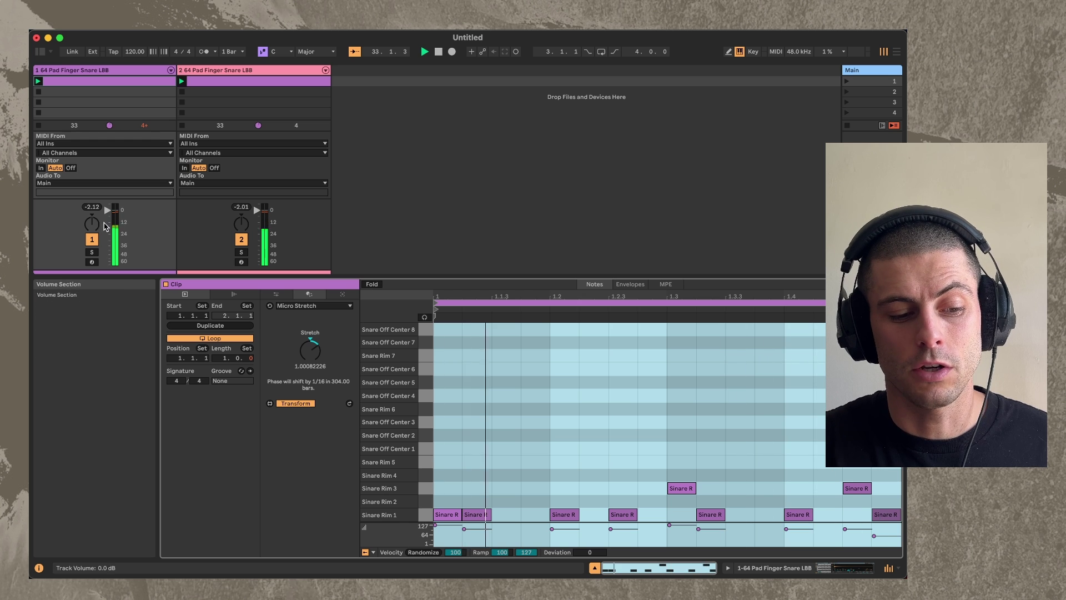
Step: Pan track 1 to 50L and track 2 to 50R
{"action": "left_click_drag", "start_coordinate": [92, 223], "coordinate": [92, 239]}
{"action": "left_click_drag", "start_coordinate": [245, 225], "coordinate": [245, 208]}
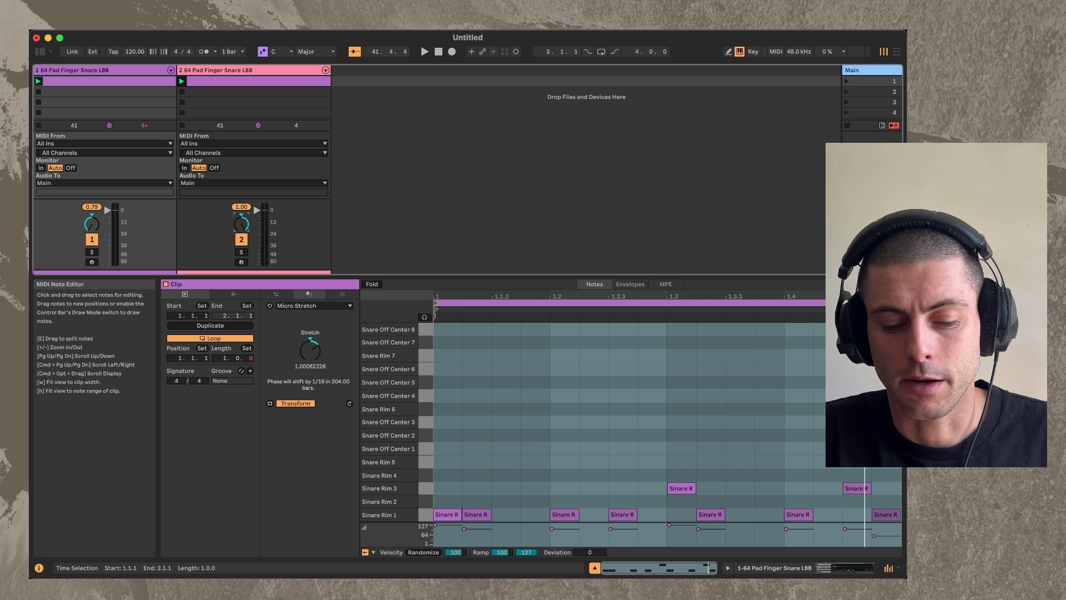
Step: Clear the note-grid time selection and lower Micro Stretch to 1.00005127 (1/16 every 4876.10 bars)
{"action": "left_click", "coordinate": [500, 365]}
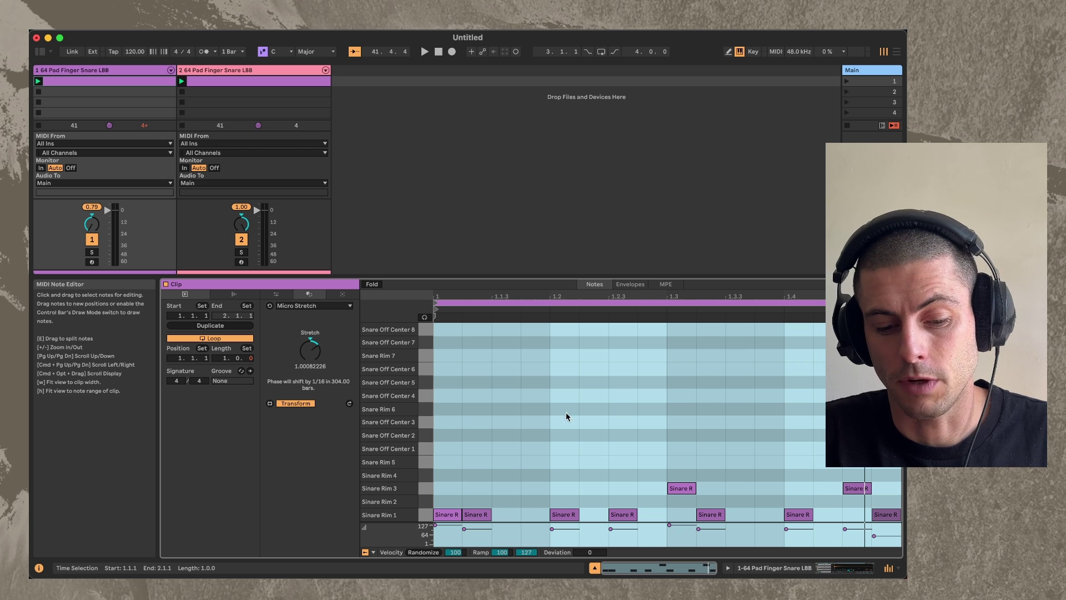
{"action": "left_click", "coordinate": [468, 467]}
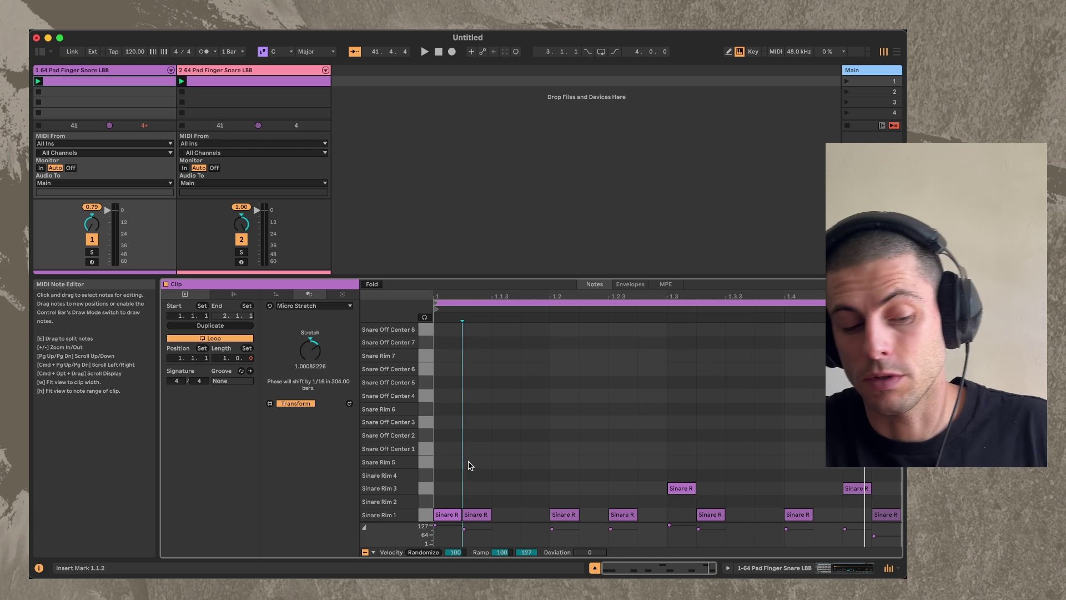
{"action": "mouse_move", "coordinate": [309, 350]}
{"action": "left_mouse_down"}
{"action": "mouse_move", "coordinate": [309, 411]}
{"action": "mouse_move", "coordinate": [311, 349]}
{"action": "left_mouse_up"}
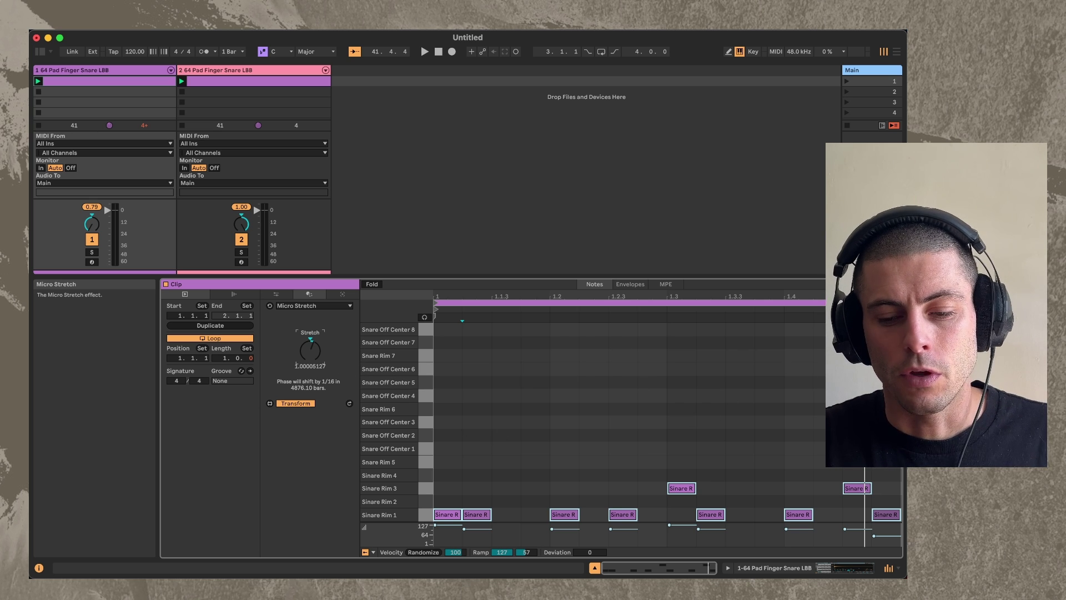
Step: Delete the last Snare Rim 1 note and set Micro Stretch to 1.00128159 (1/16 every 195.10 bars)
{"action": "double_click", "coordinate": [887, 514]}
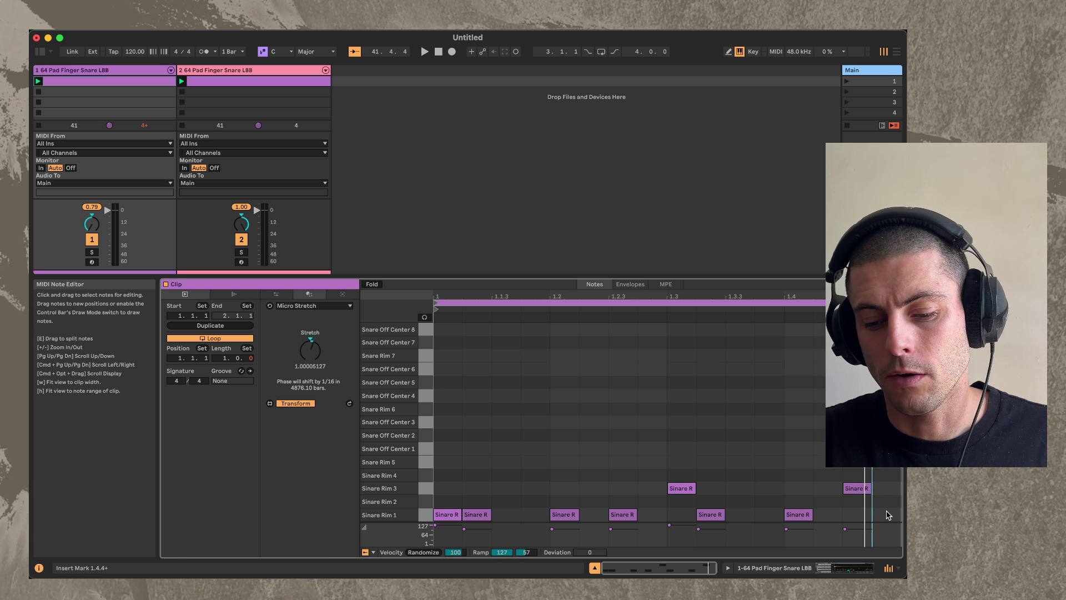
{"action": "left_click", "coordinate": [900, 302]}
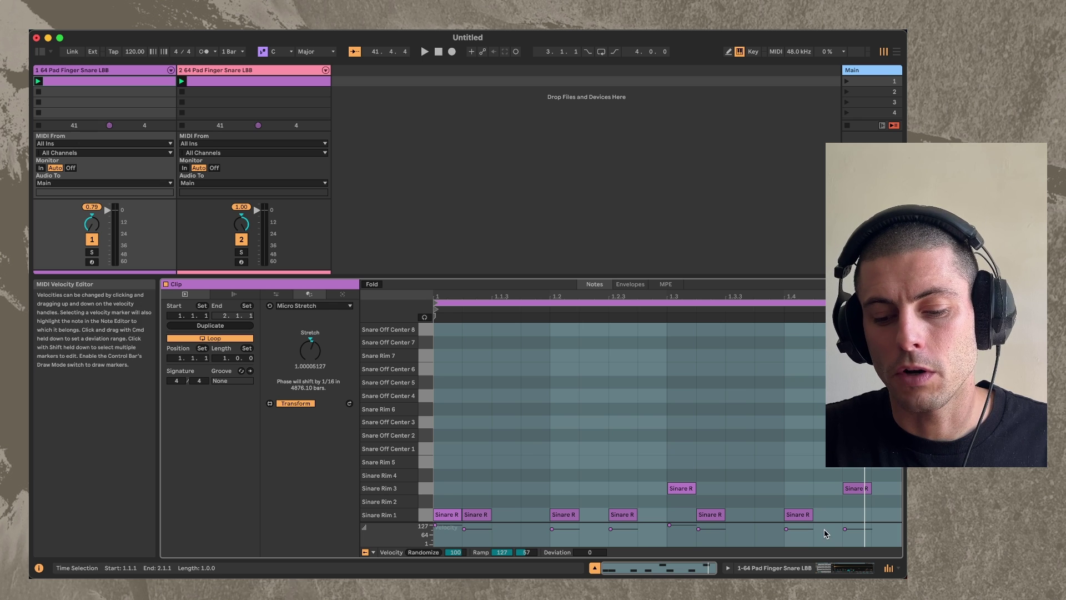
{"action": "left_click", "coordinate": [858, 488]}
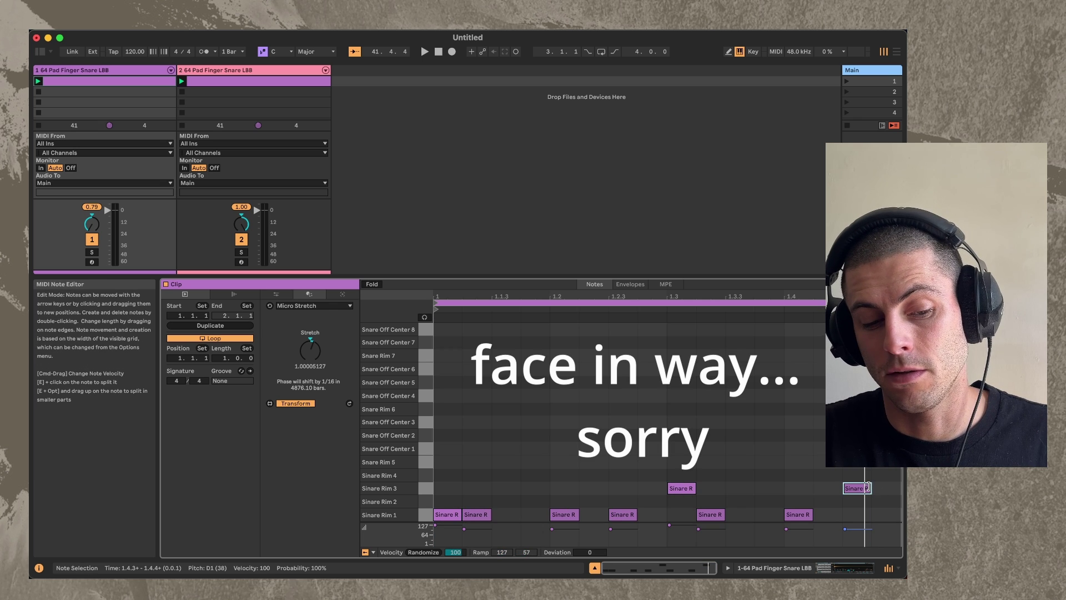
{"action": "left_click_drag", "start_coordinate": [311, 350], "coordinate": [311, 350]}
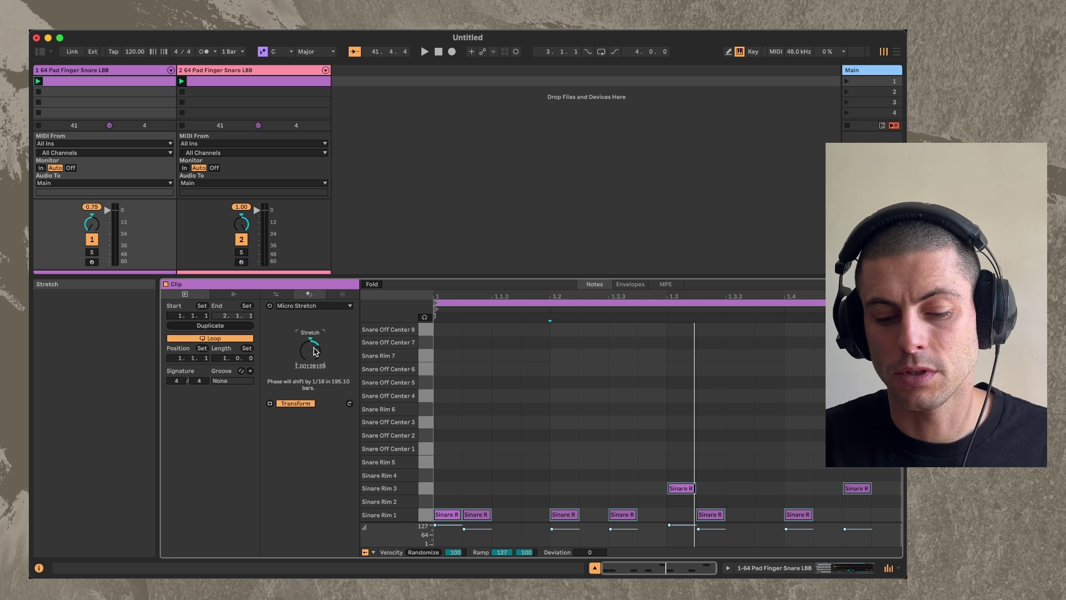
Step: Draw a Snare Rim 1 note at 1.4.4 and drop its velocity to 1
{"action": "double_click", "coordinate": [891, 515]}
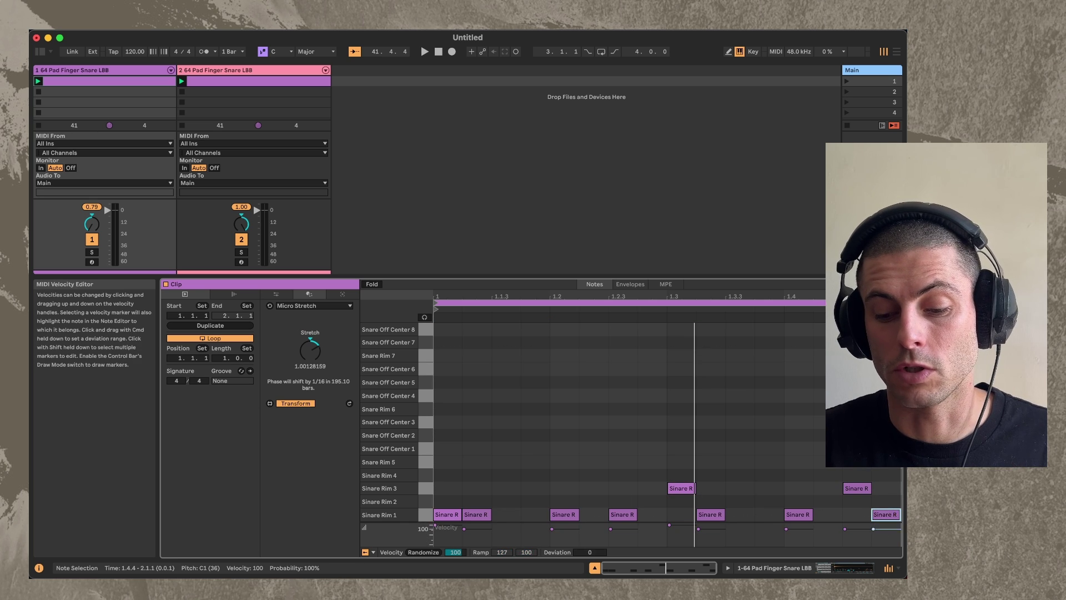
{"action": "left_click_drag", "start_coordinate": [874, 529], "coordinate": [873, 545]}
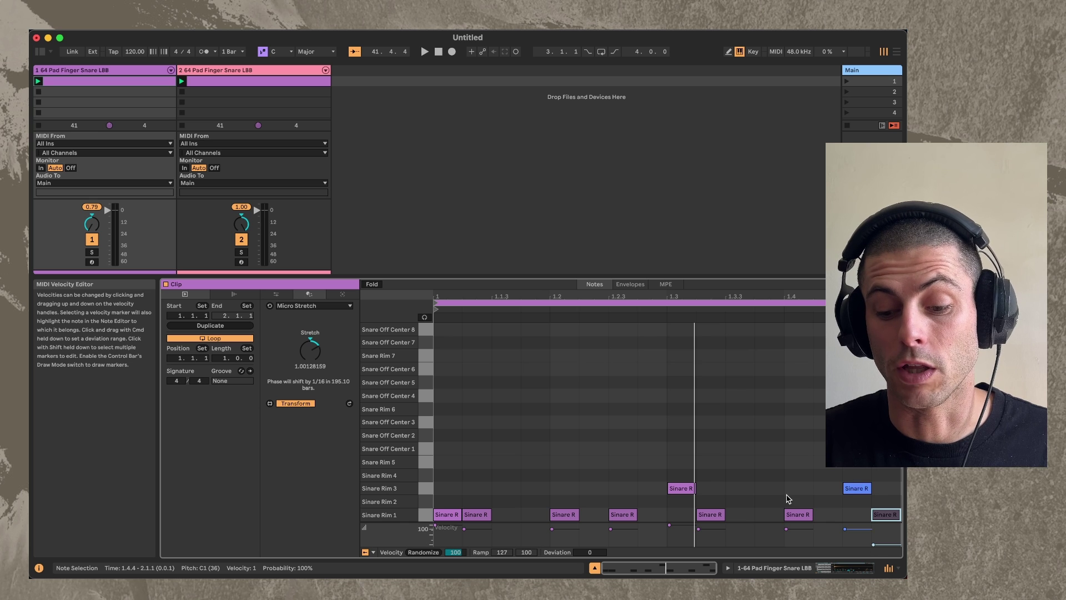